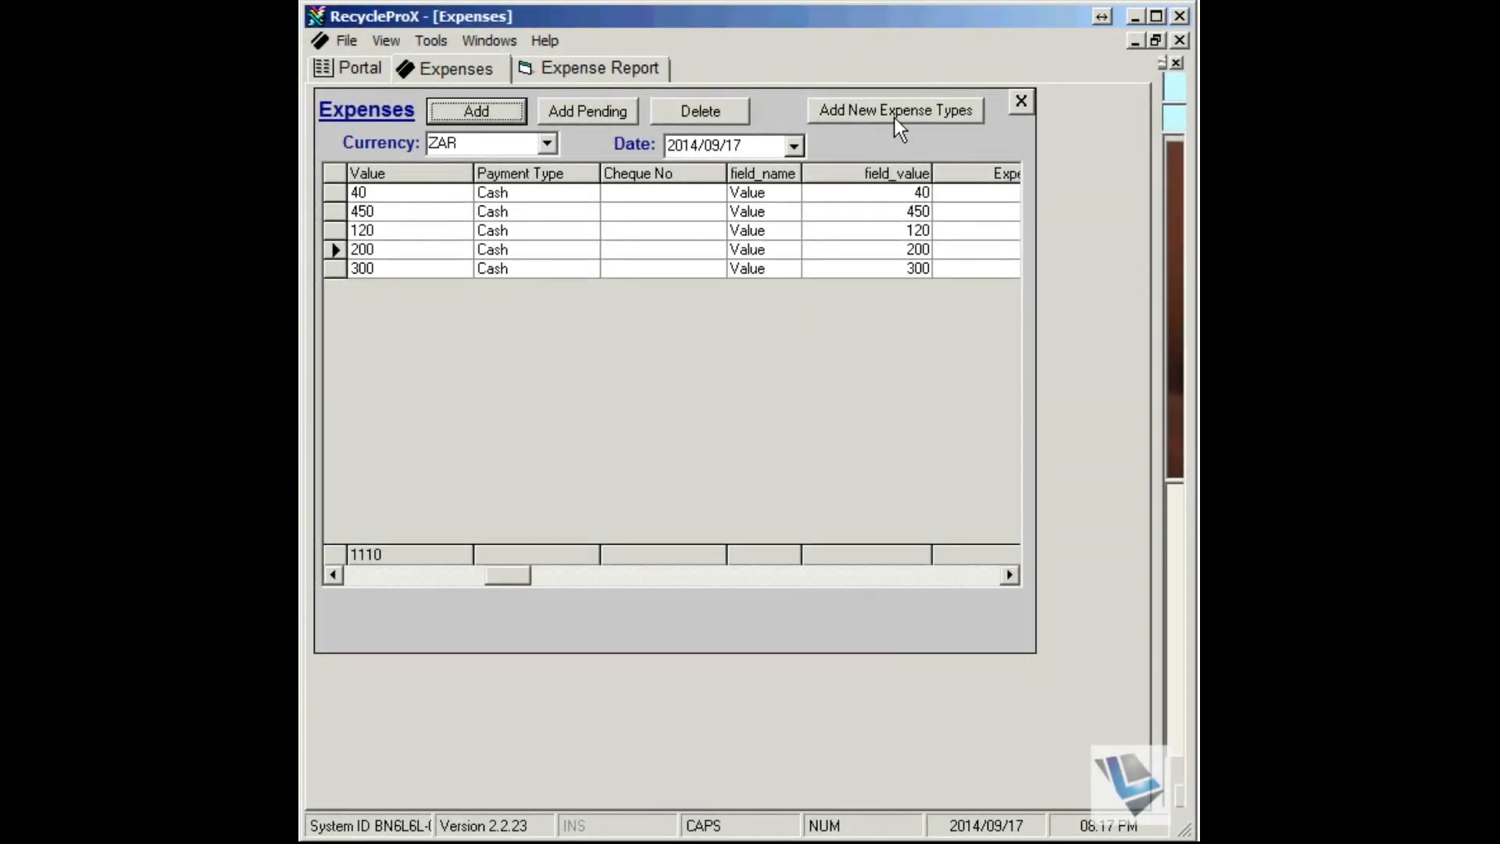
Step: Start a new expense type named STATIONARY with Office as its parent
left_click(894, 118)
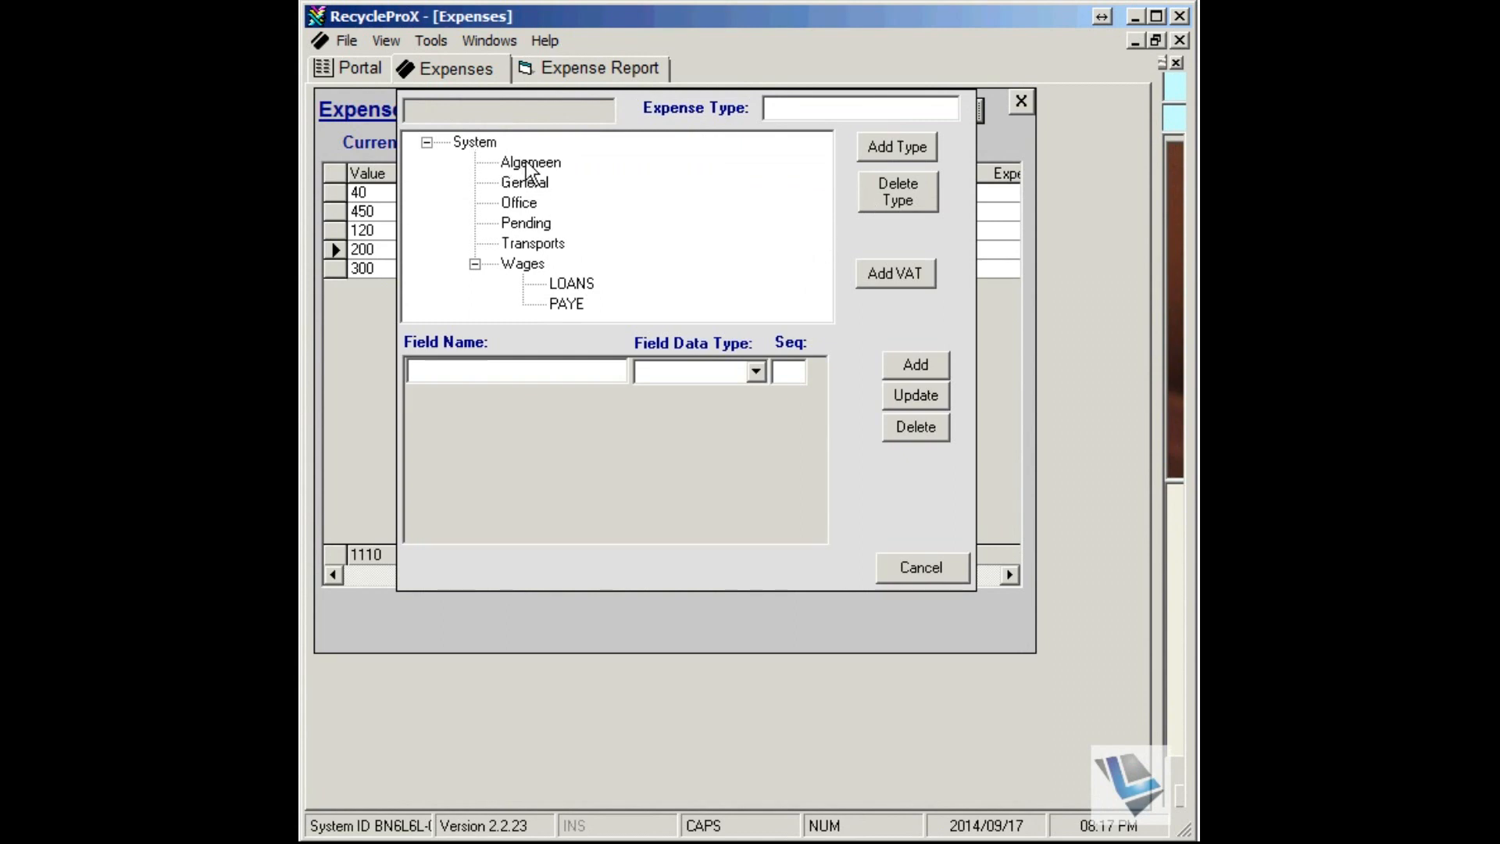
left_click(527, 201)
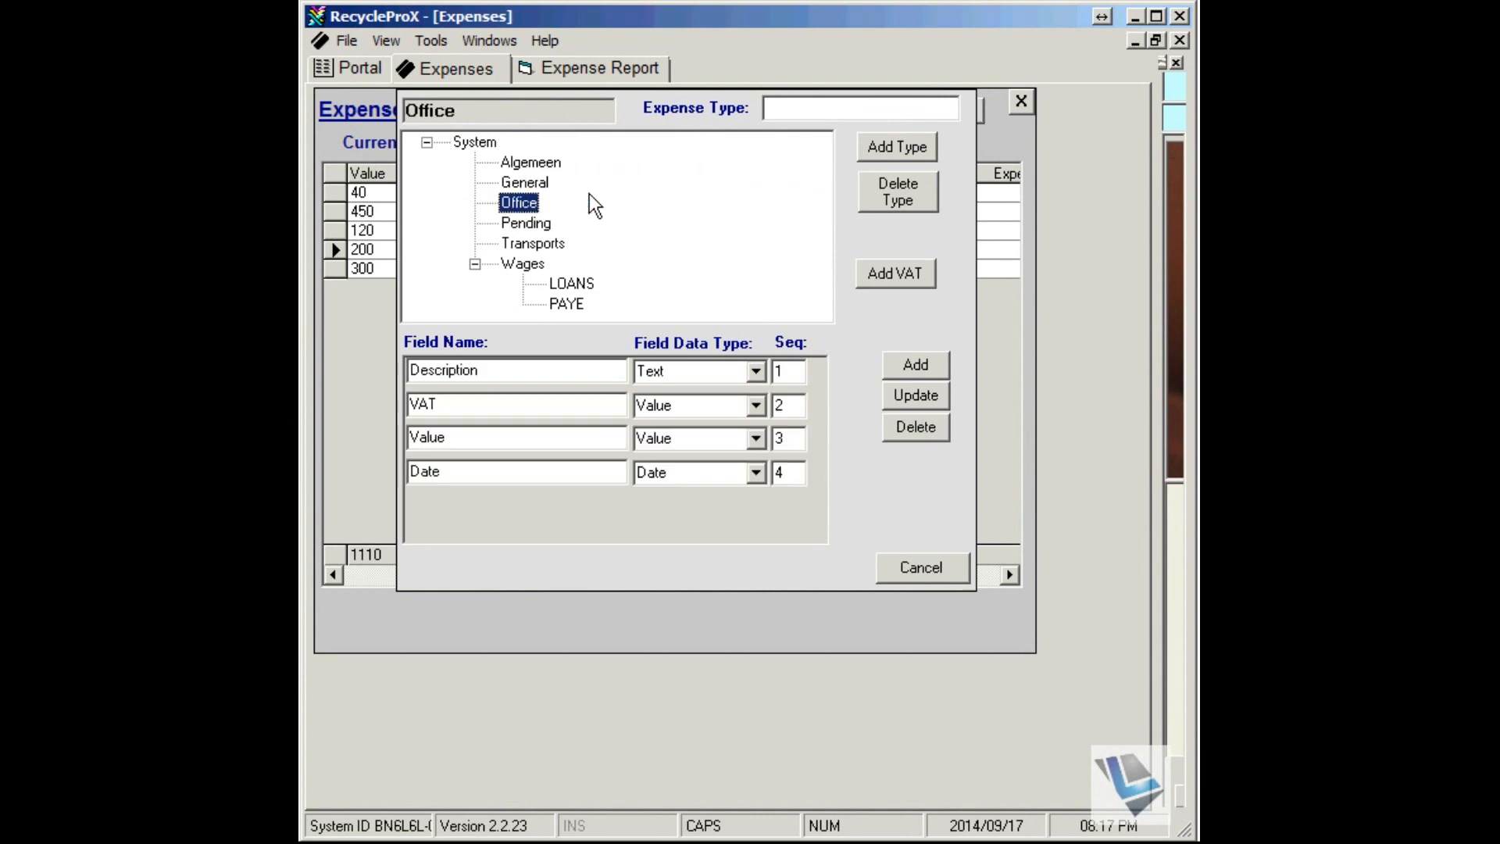
left_click(805, 111)
type("S")
type("TA")
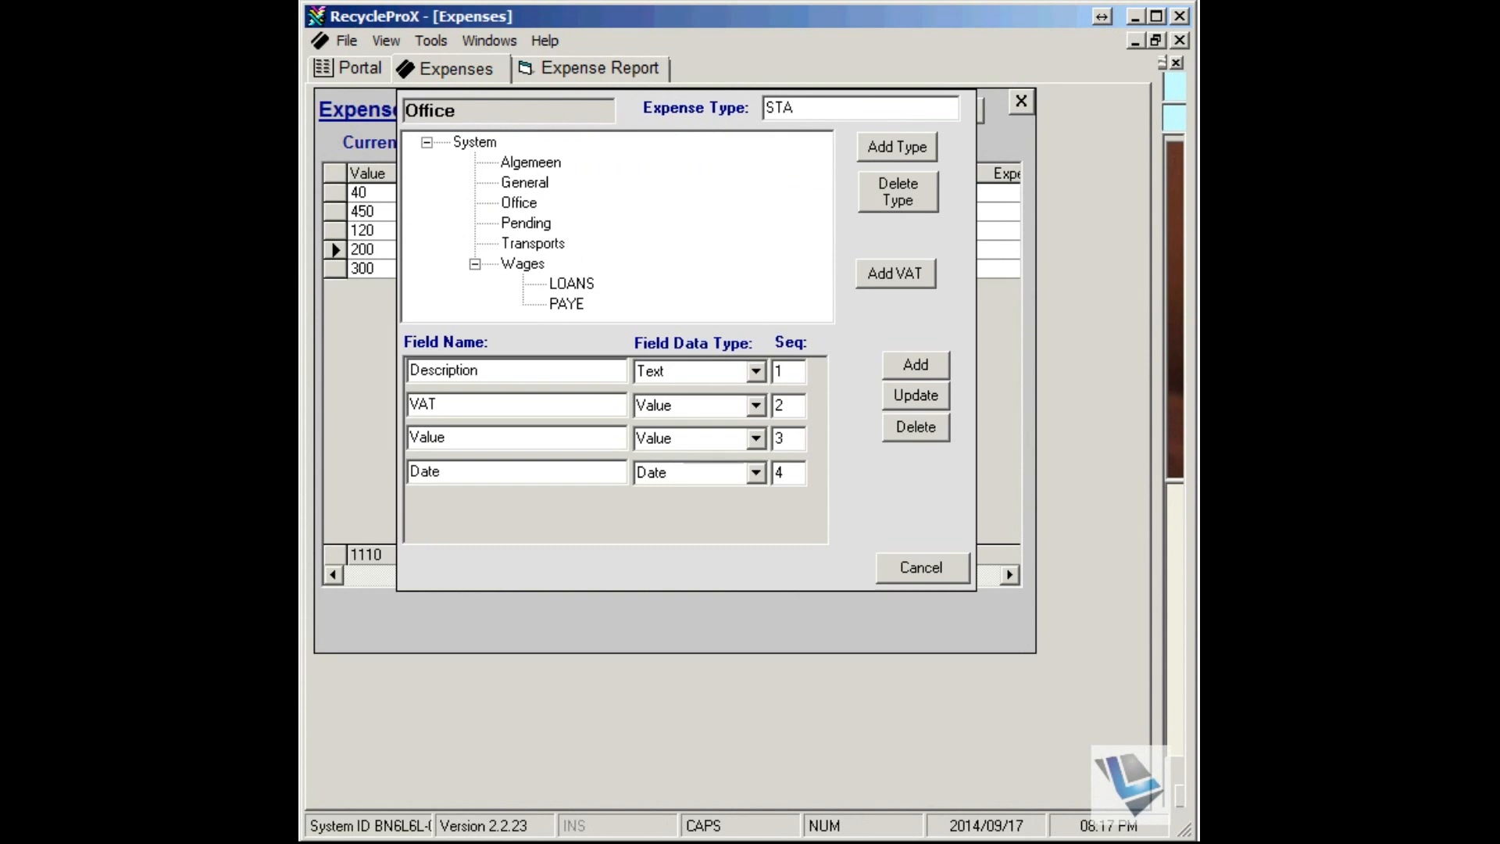
type("TIONA")
type("RY")
Step: Add STATIONARY under Office and give it a VAT field beside Value and Date
left_click(926, 153)
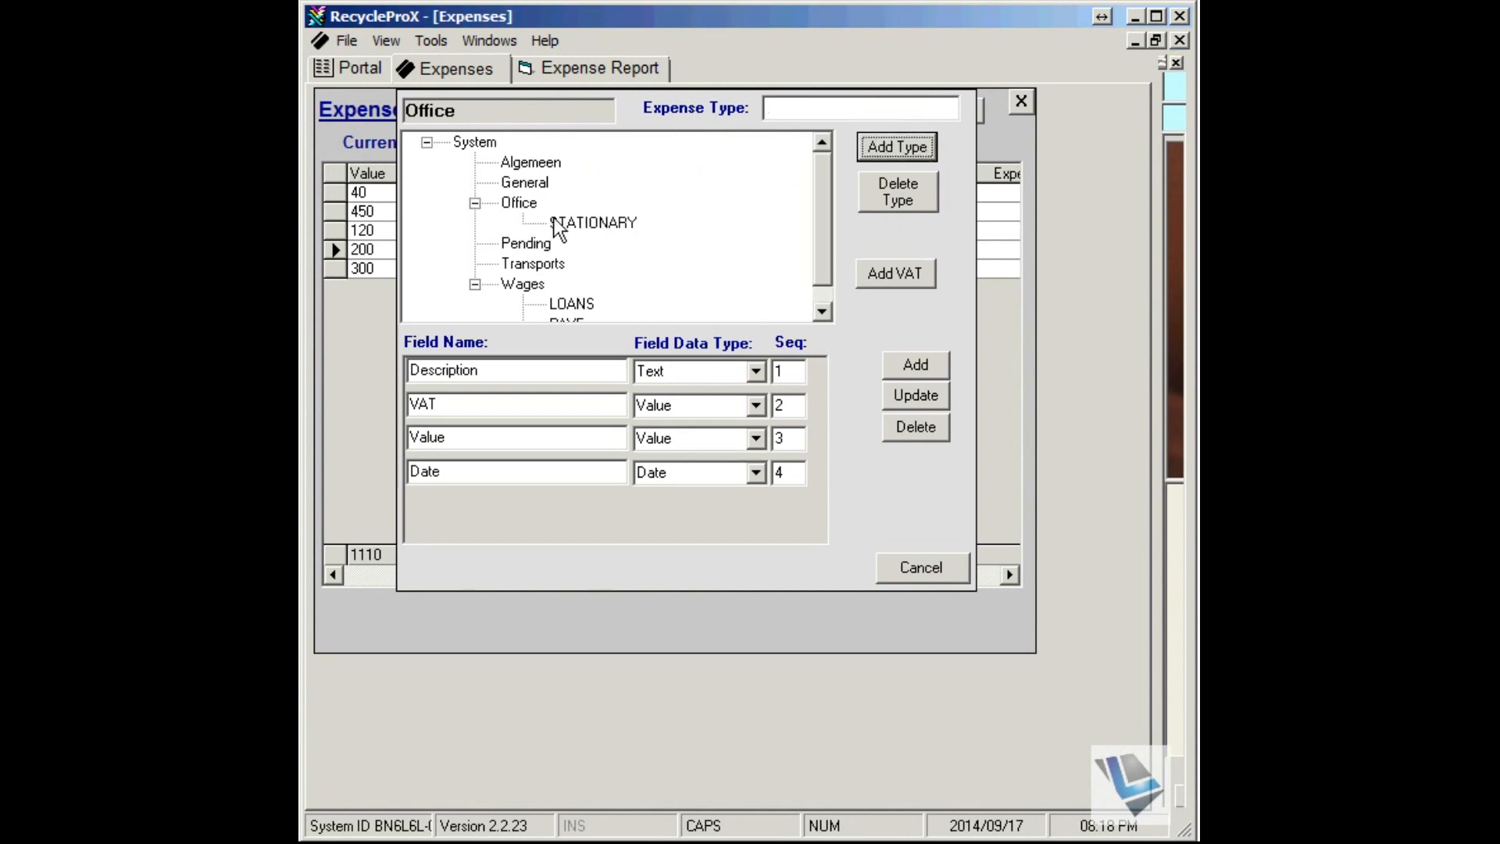
left_click(609, 227)
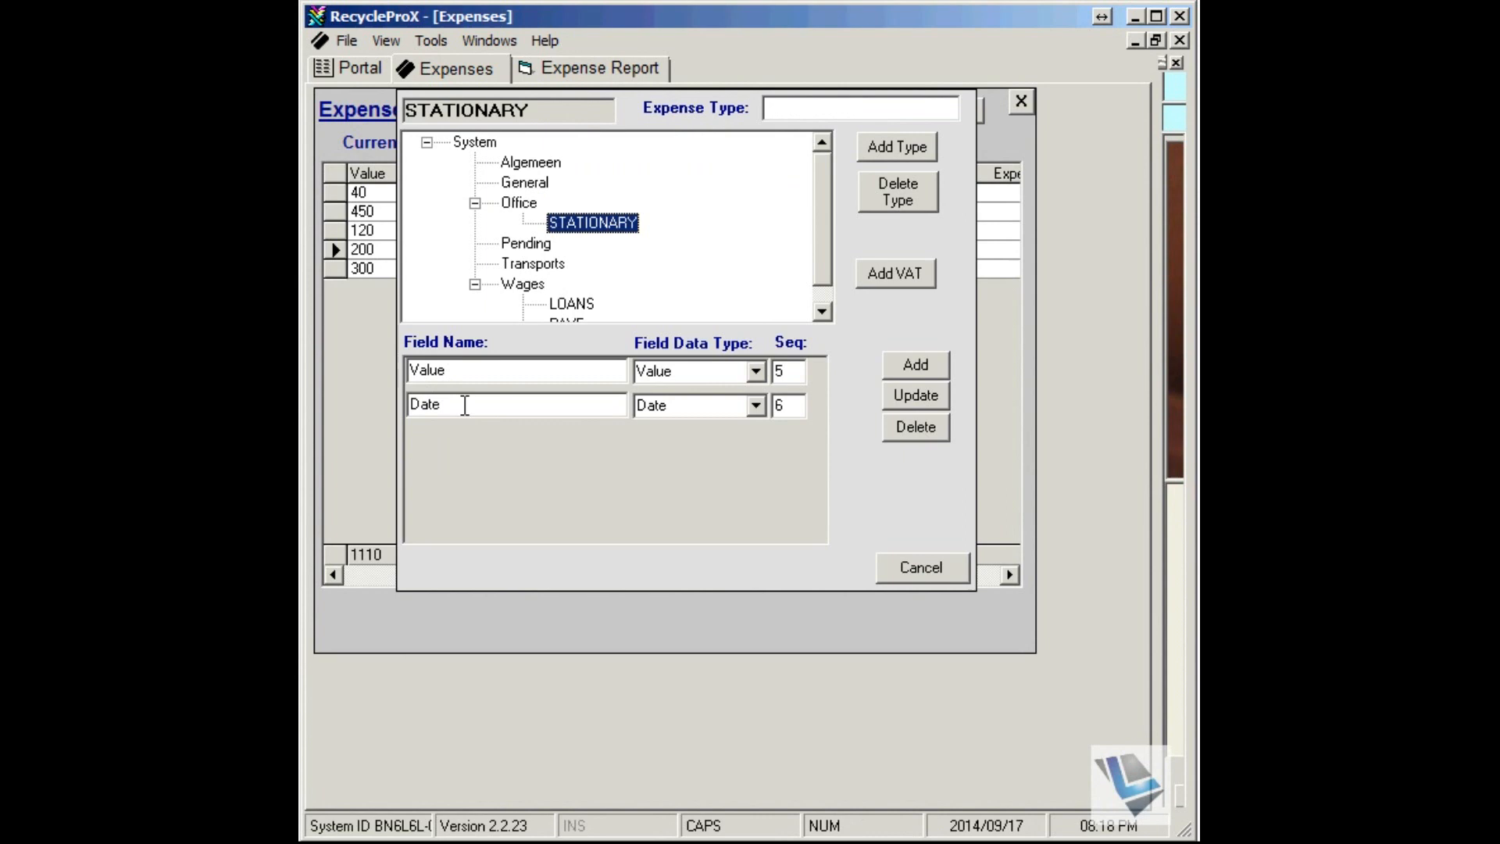
left_click(914, 277)
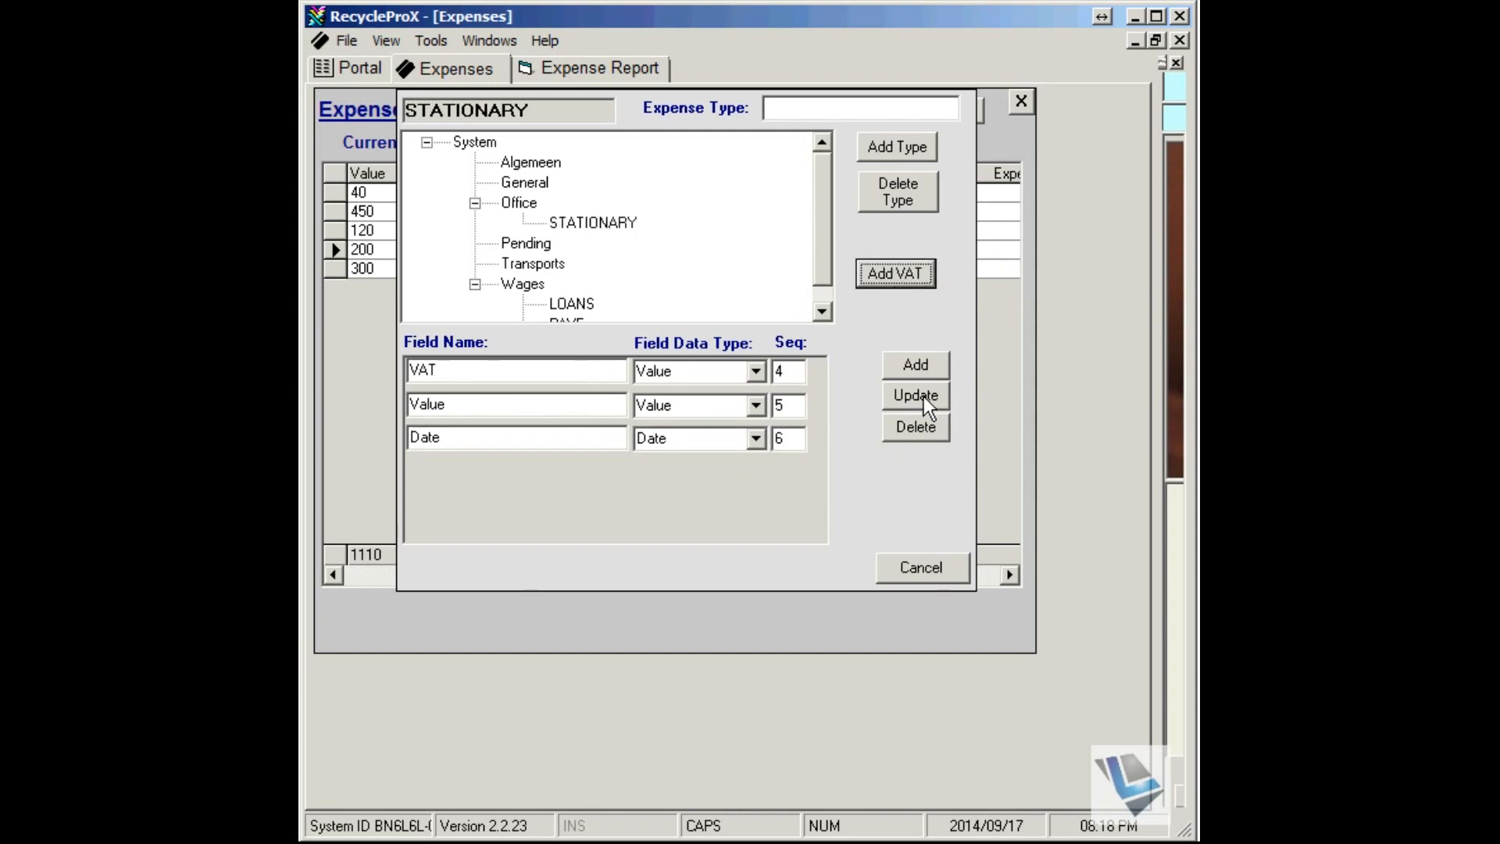
Step: Add a Text field named DESCRIPTION as STATIONARY's first field, save, and leave the editor
left_click(938, 370)
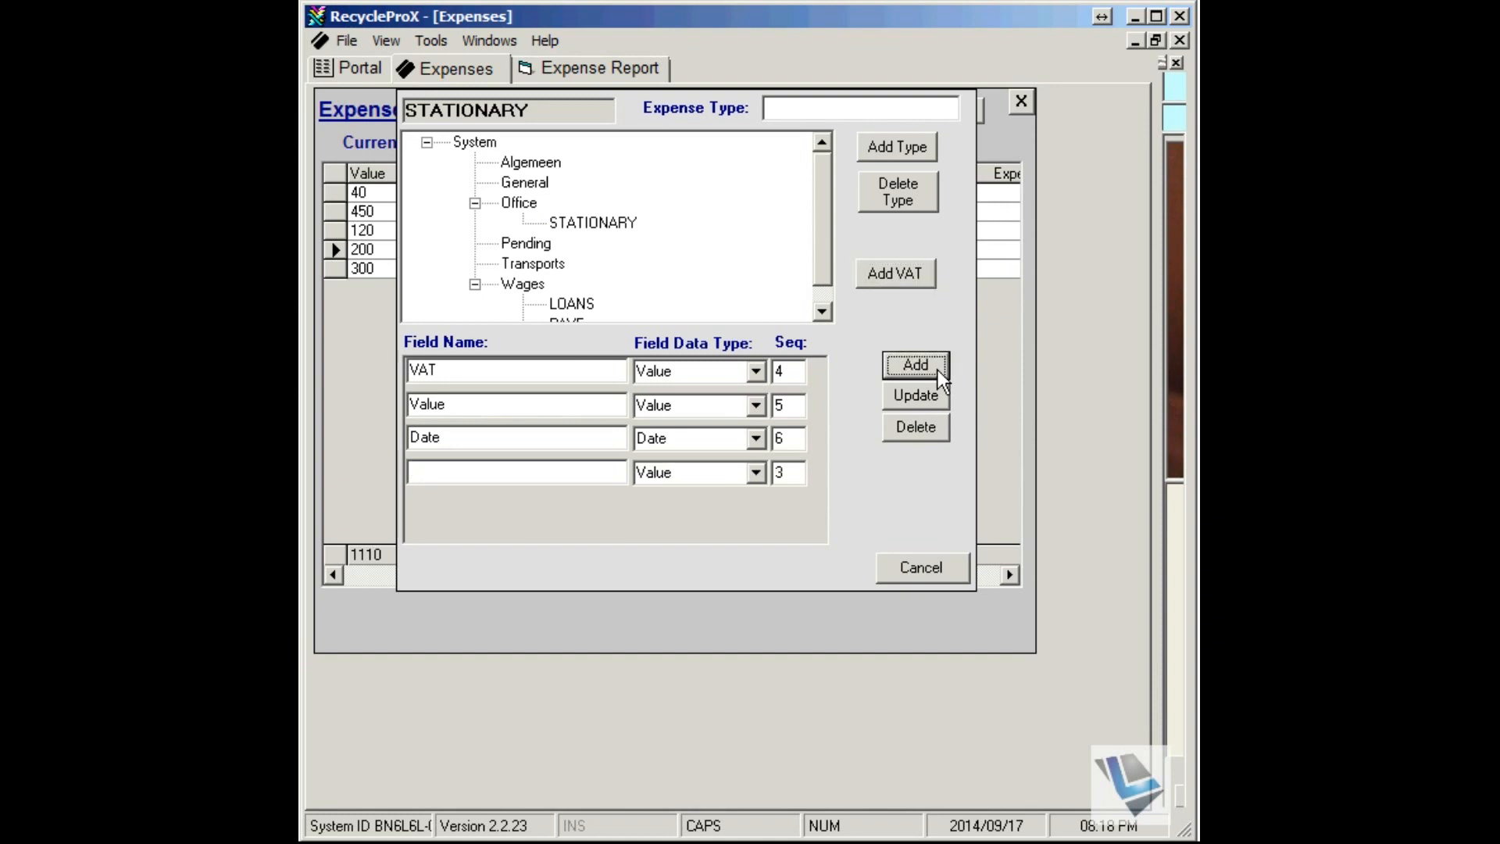
left_click(755, 473)
left_click(691, 498)
left_click(492, 473)
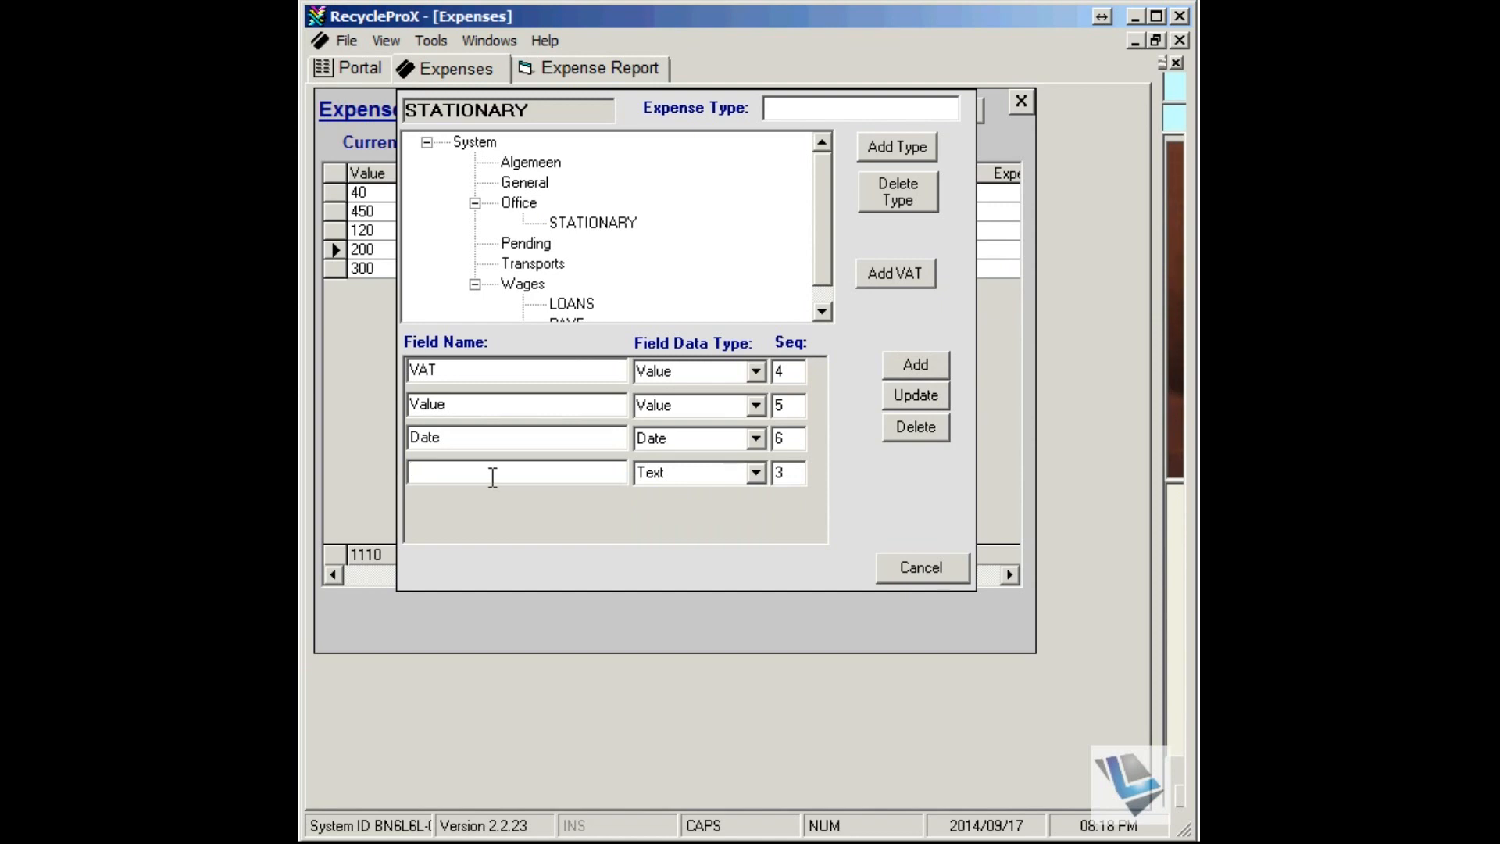
type("DE")
type("SCRIPTIO")
type("N")
left_click(938, 393)
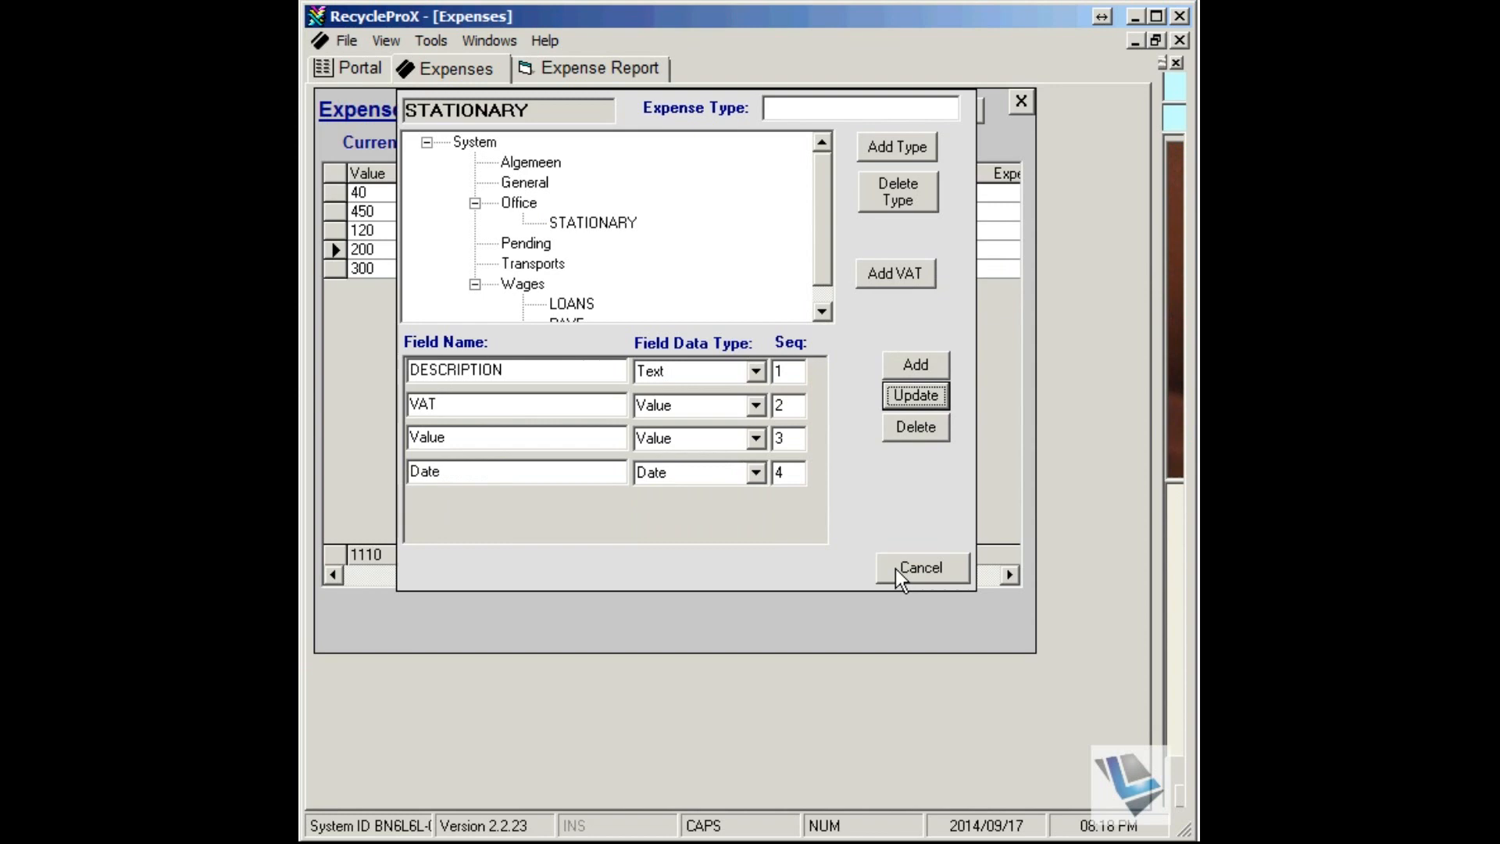
left_click(920, 569)
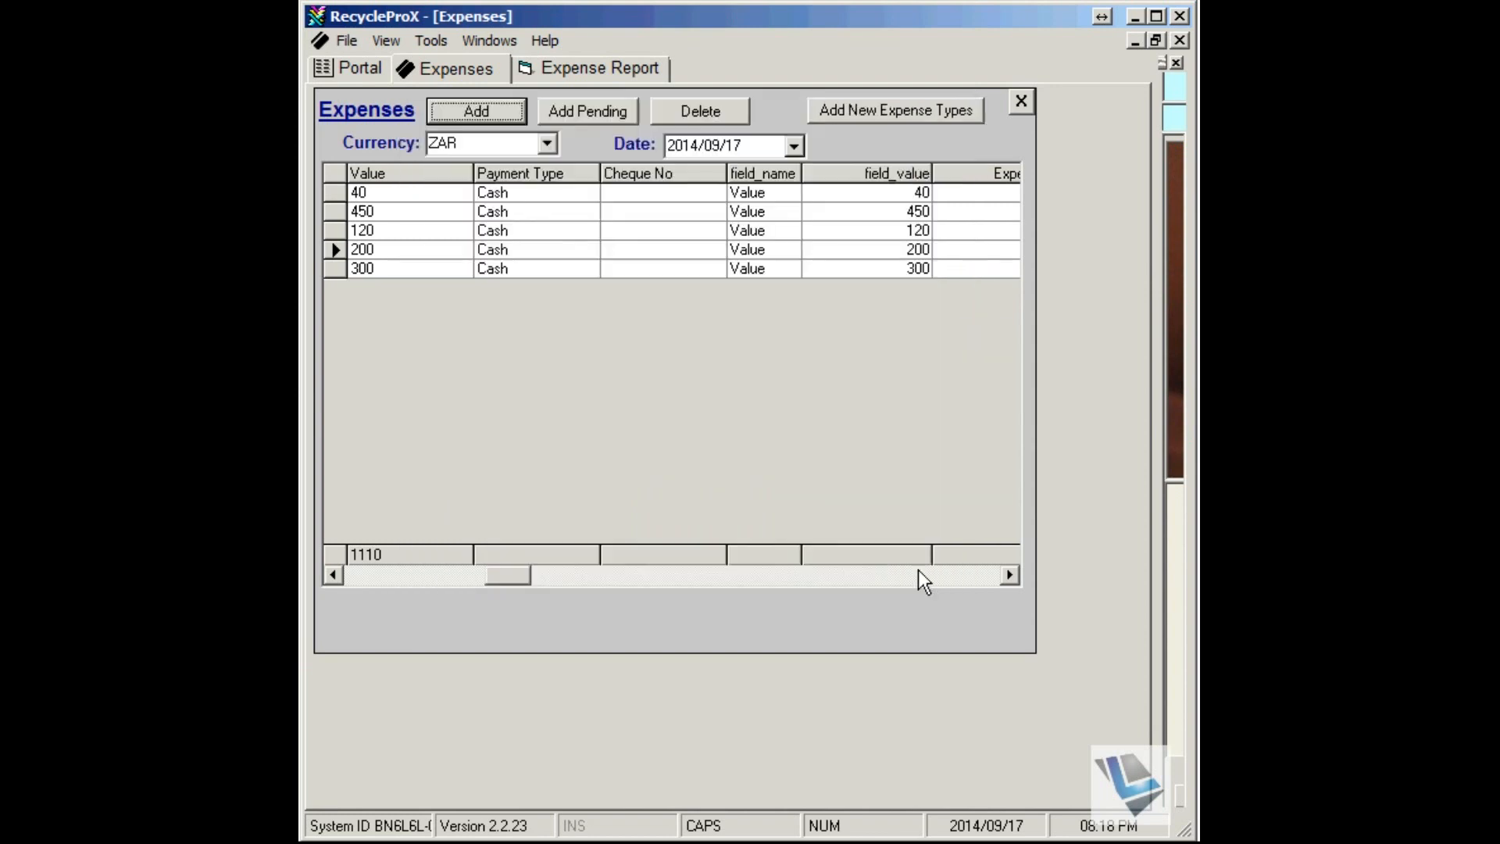
Step: Start a STATIONARY expense with description PENS and value 40
left_click(497, 115)
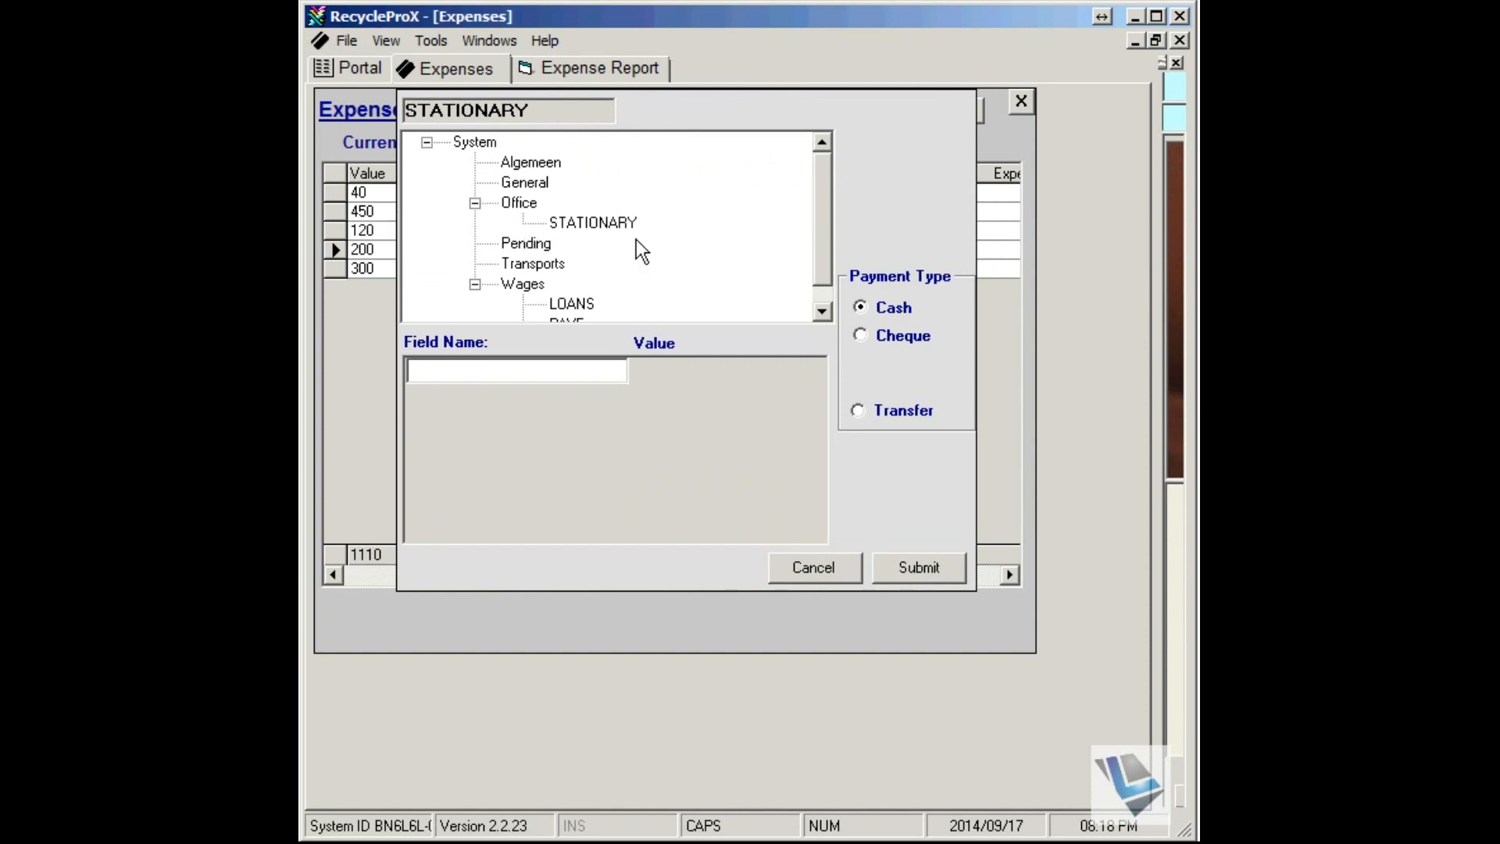
left_click(592, 222)
left_click(659, 371)
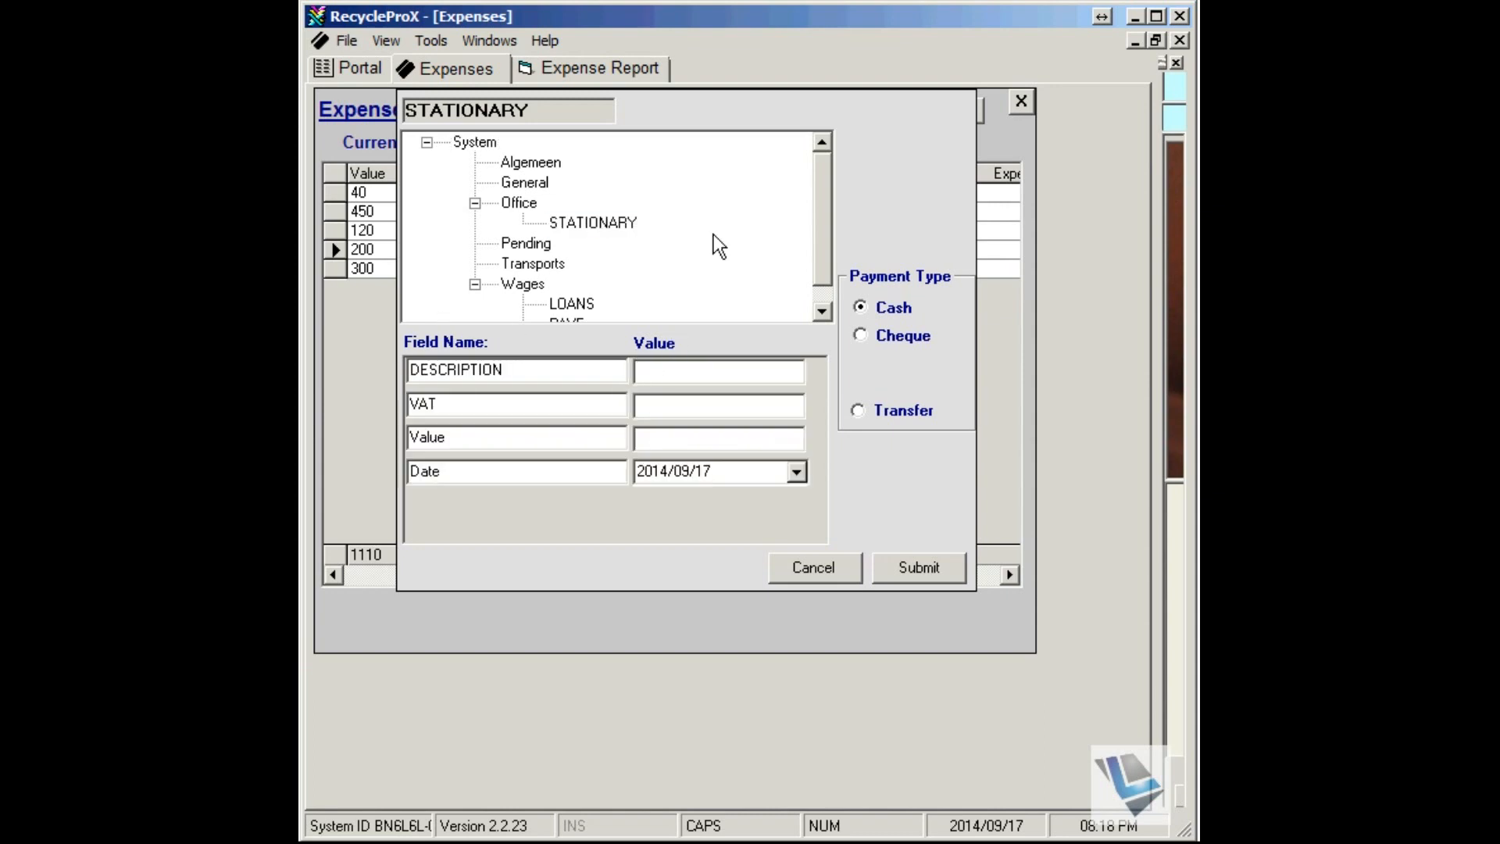
type("PENS")
left_click(666, 439)
type("40")
Step: Confirm the auto-calculated VAT of 4.91 and the date 2014/09/17
left_click(656, 394)
left_click_drag(691, 409, 606, 402)
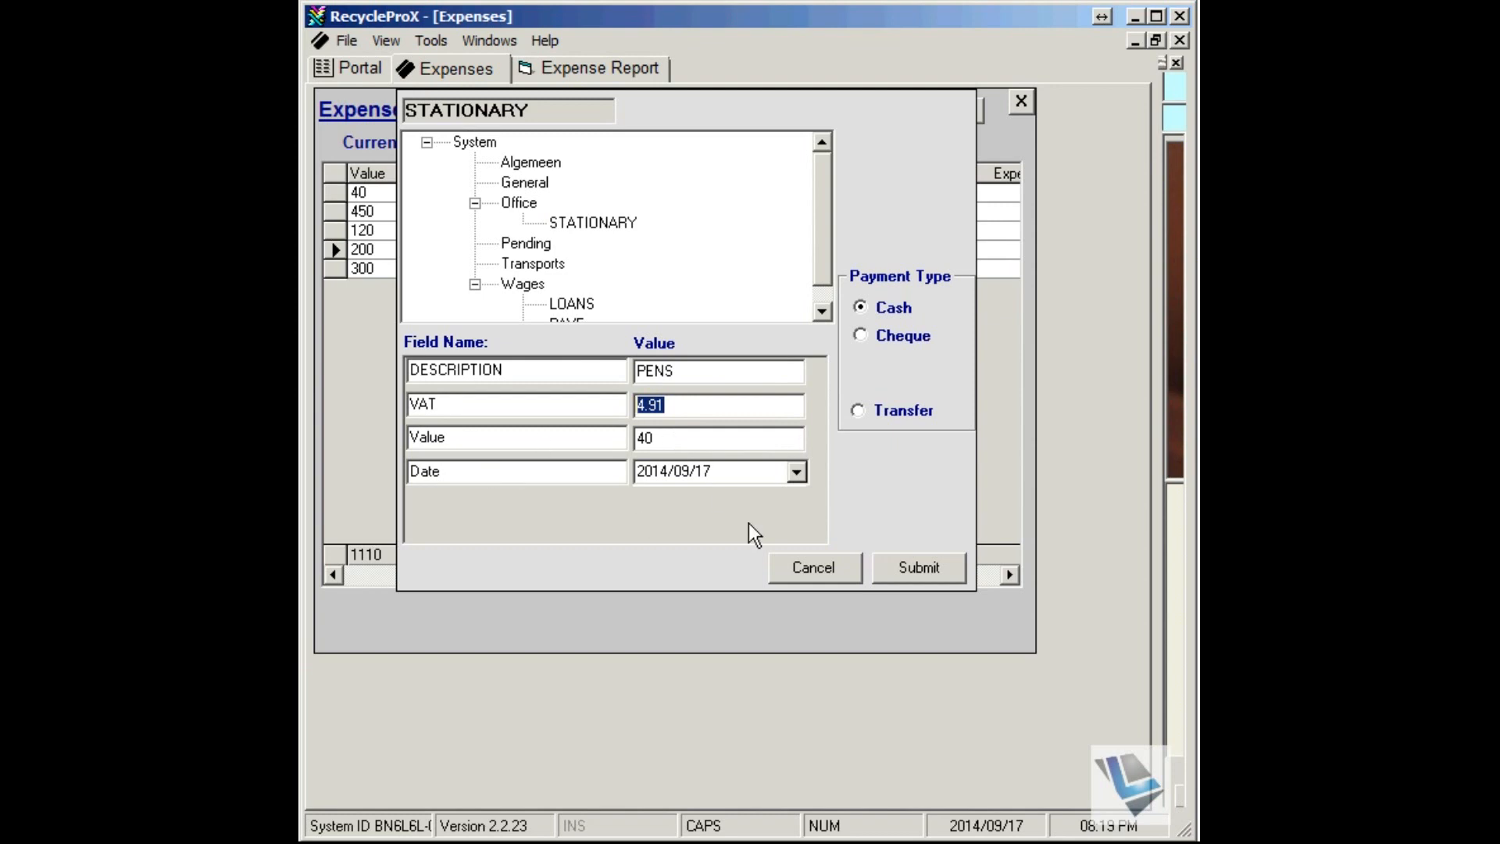
left_click(797, 471)
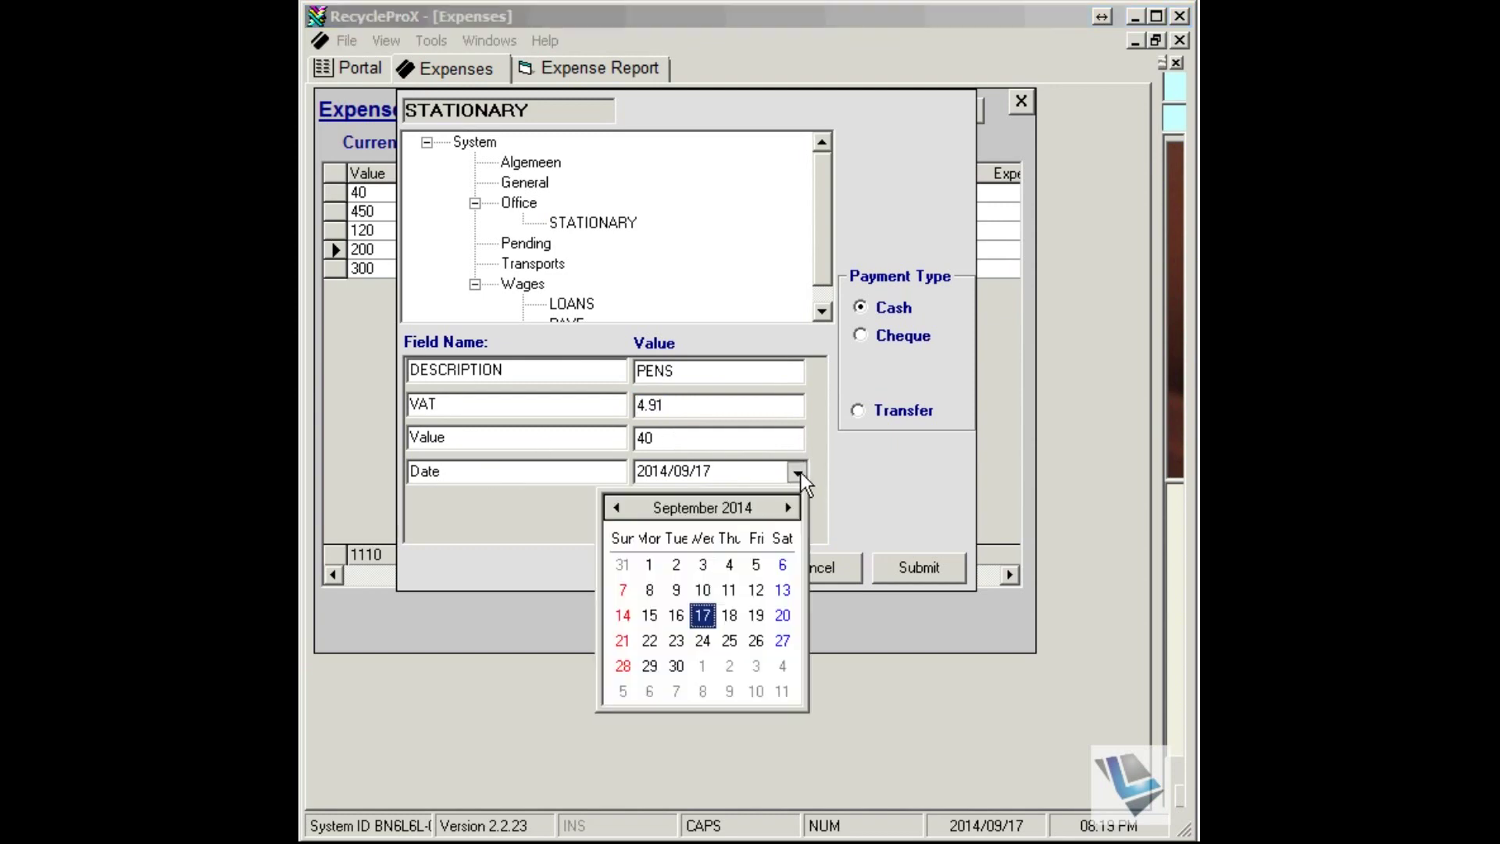
Step: Submit the PENS expense without printing and review row 43 STATIONARY, value 40, in the grid
left_click(917, 571)
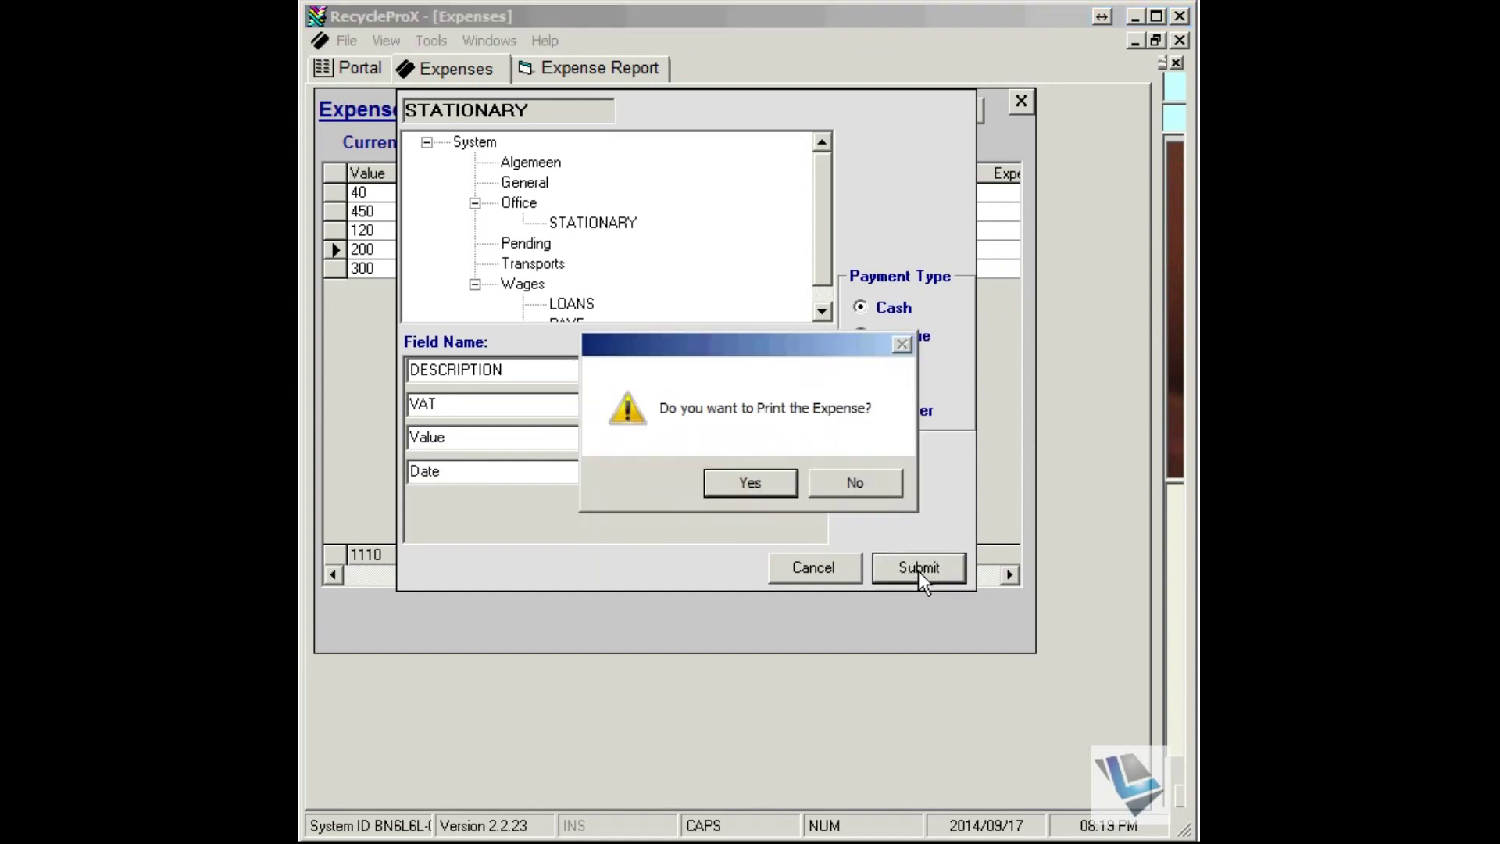
left_click(830, 479)
left_click(784, 268)
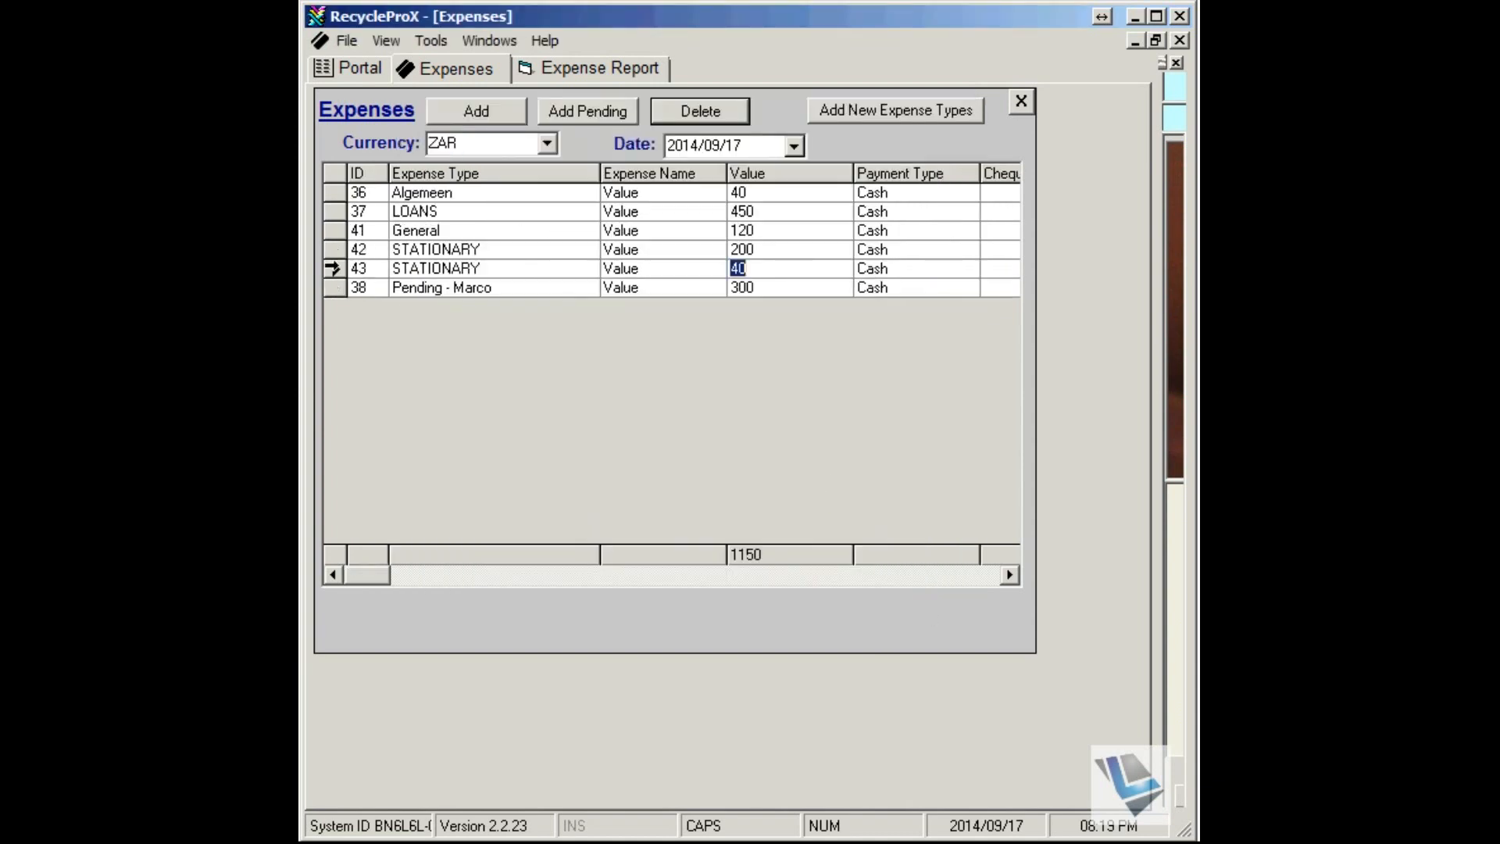
left_click(1006, 575)
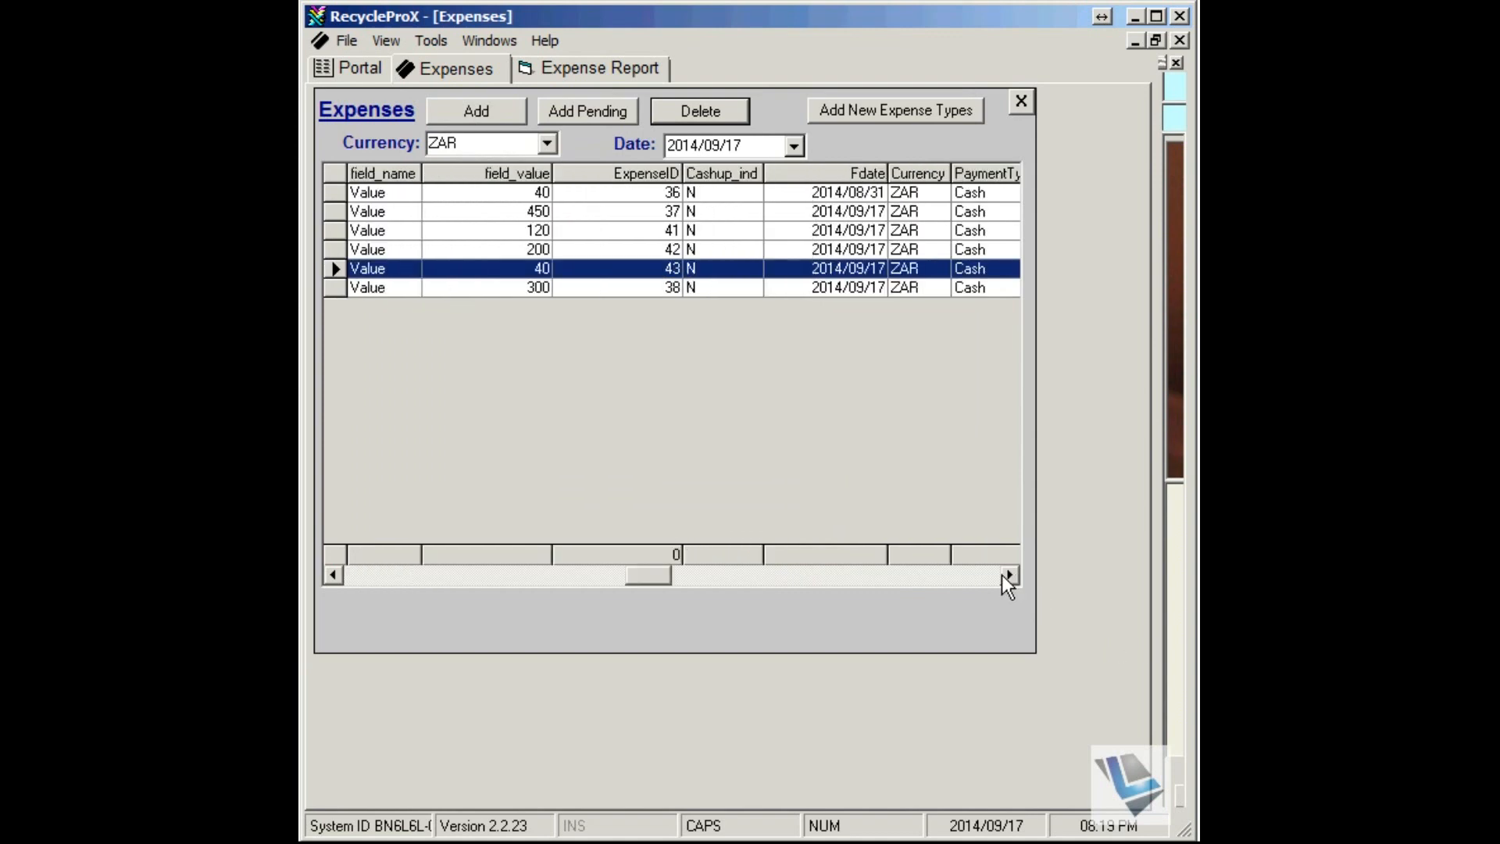
left_click(331, 574)
left_click(332, 574)
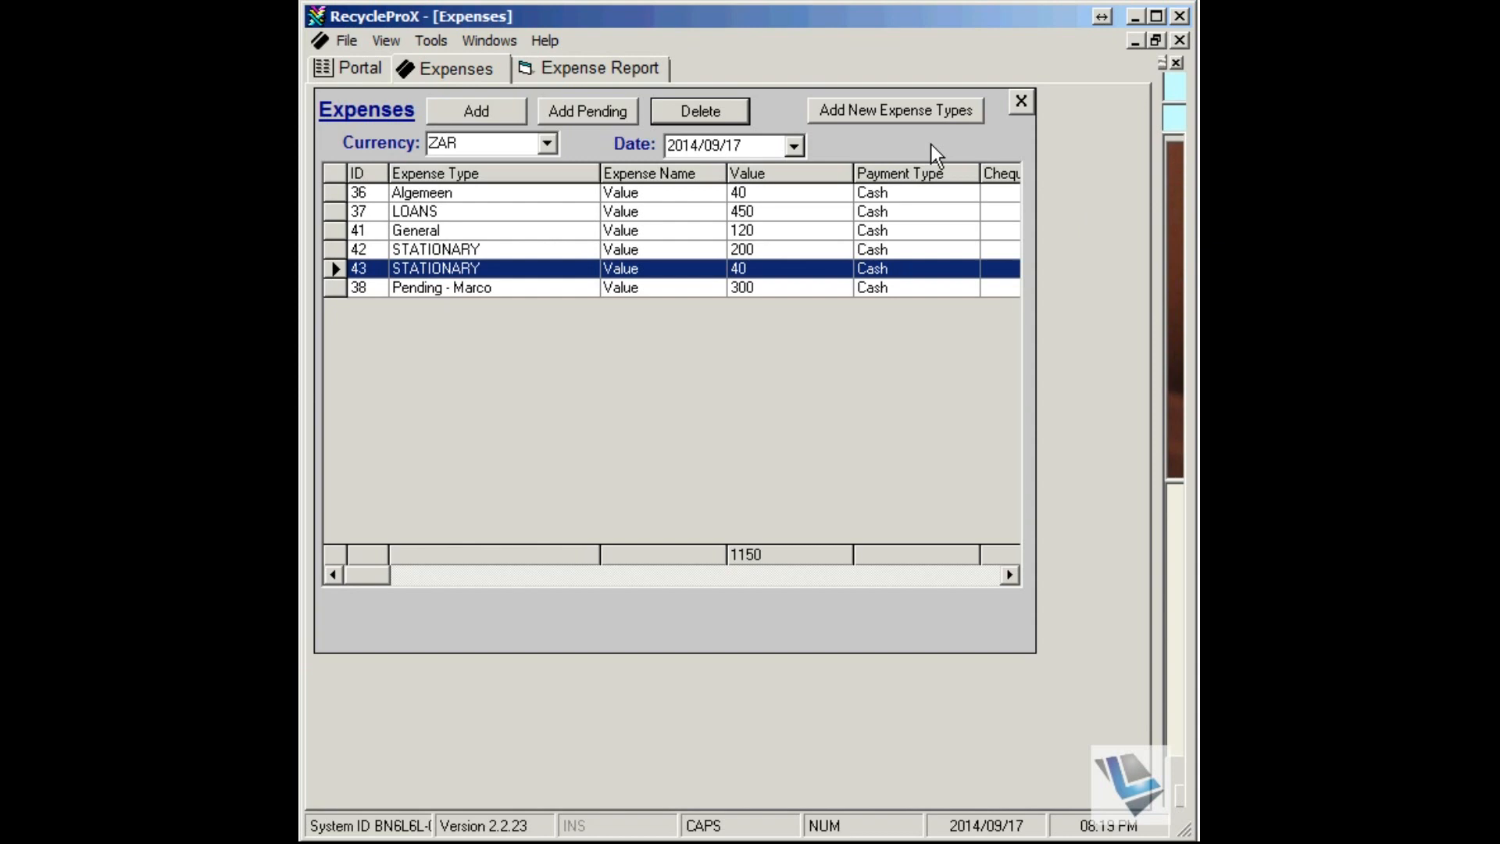
Step: Reopen the expense types editor and select LOANS under Wages to show its Description, Value and Date fields
left_click(907, 109)
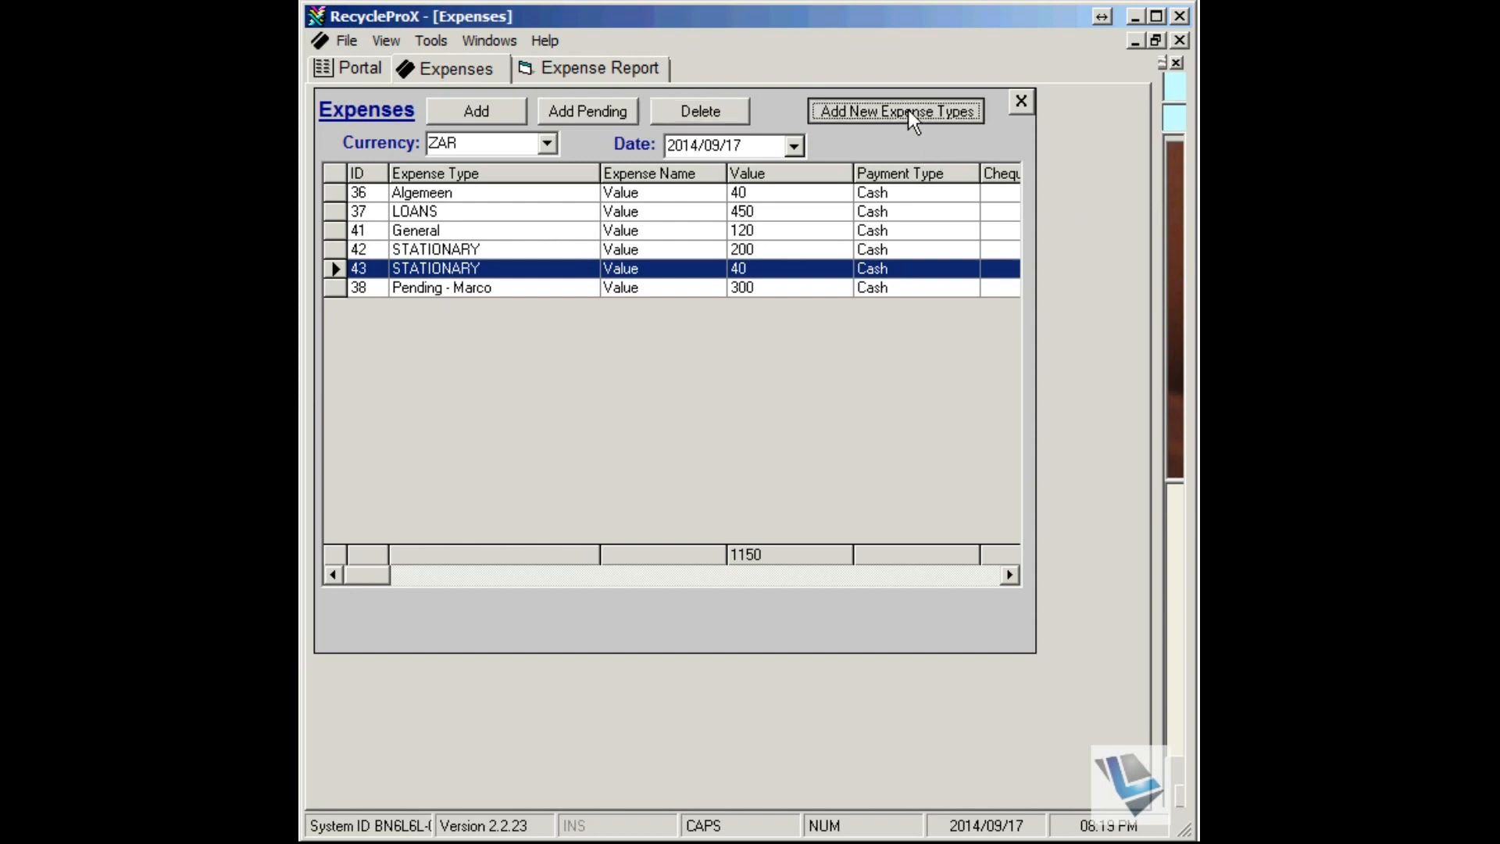
scroll(823, 224, "down", 1)
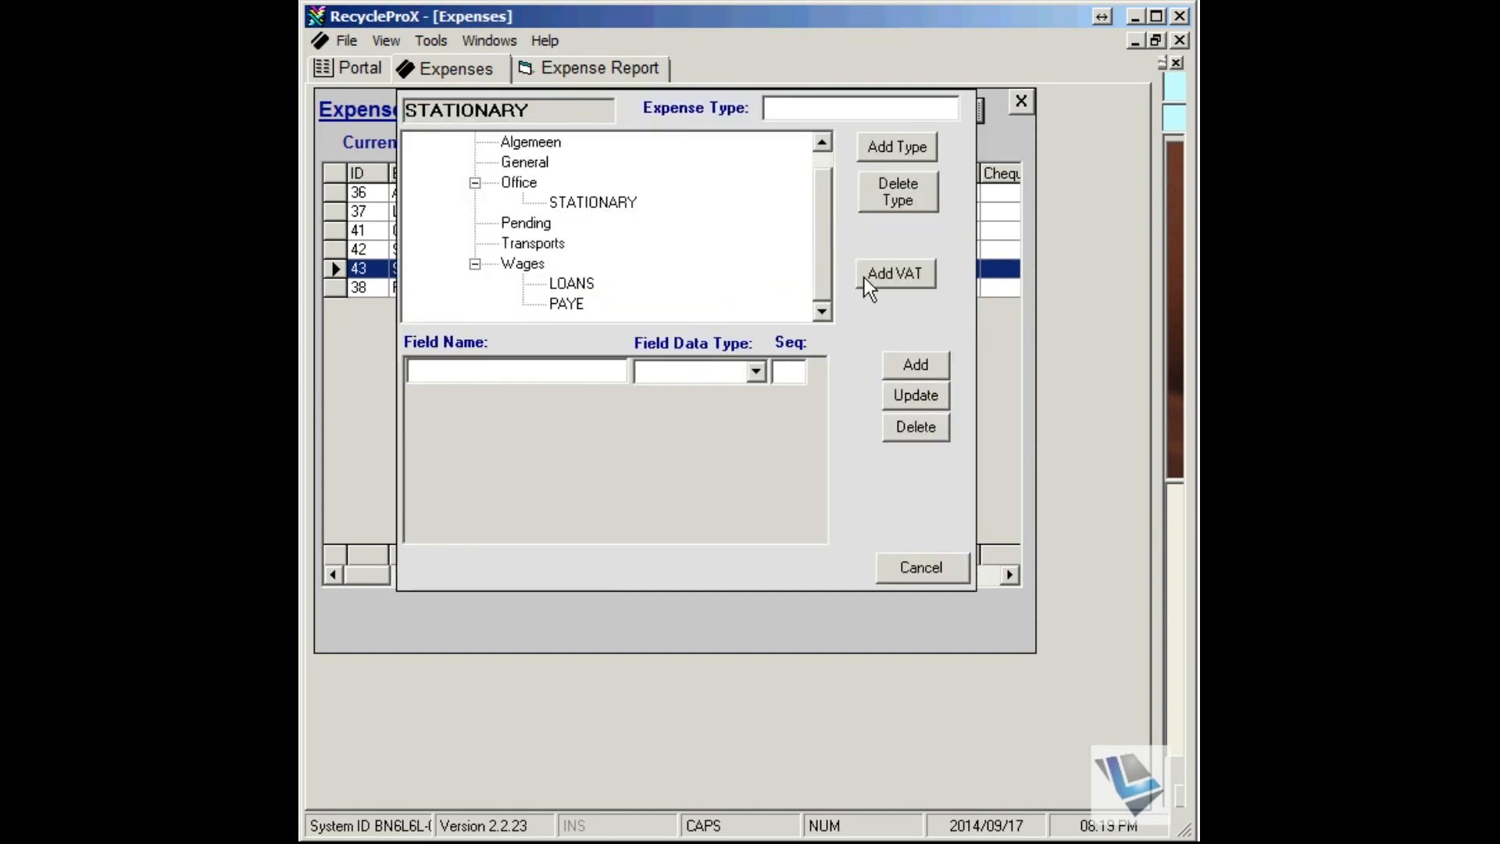
left_click(571, 283)
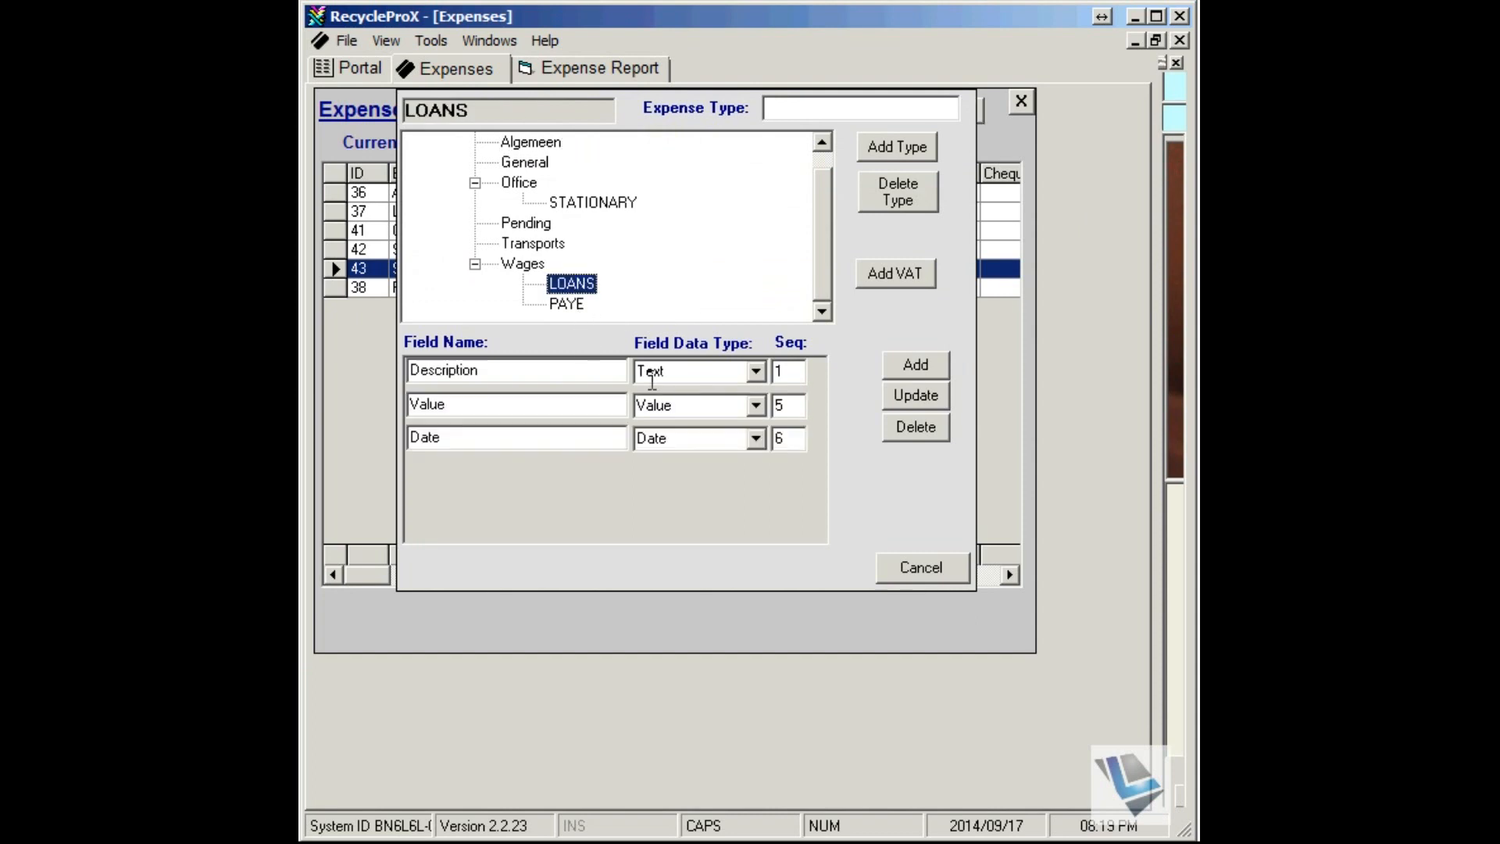
left_click(501, 405)
left_click(496, 370)
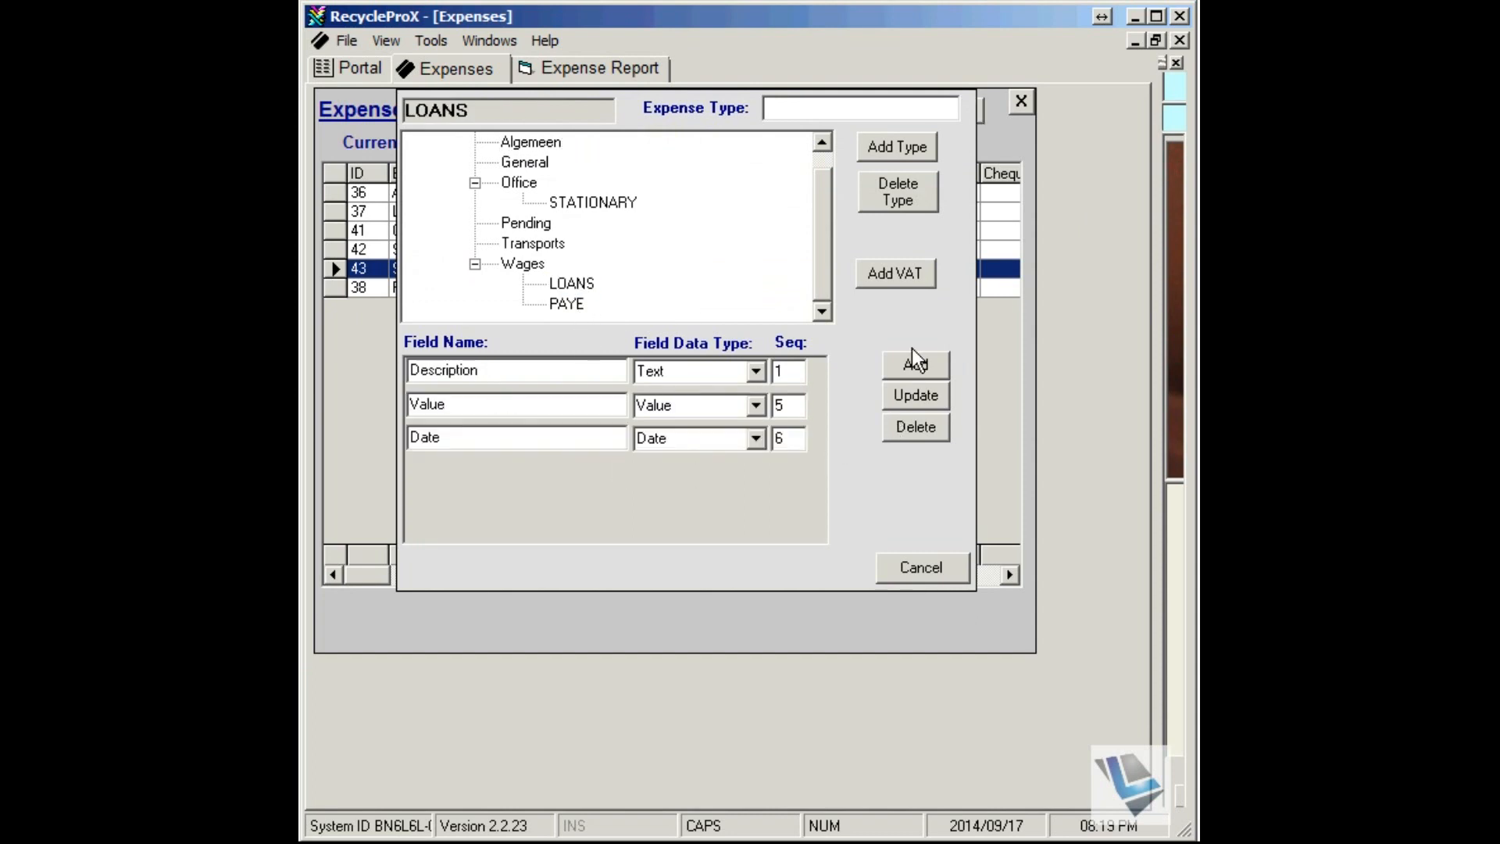